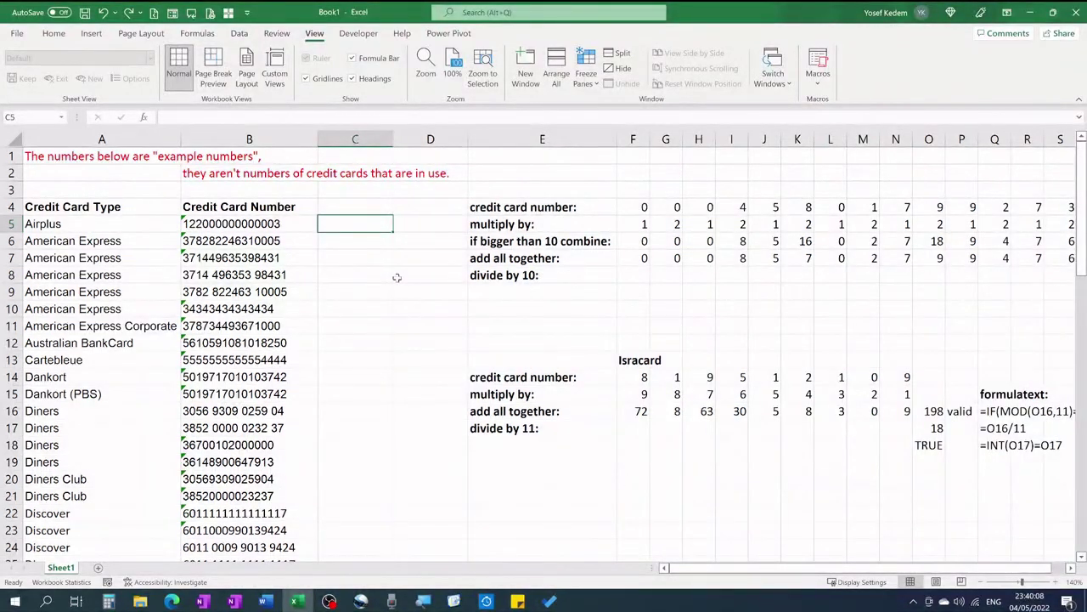
Enter =yk_cCardCheck(B5) in cell C5
type("=y")
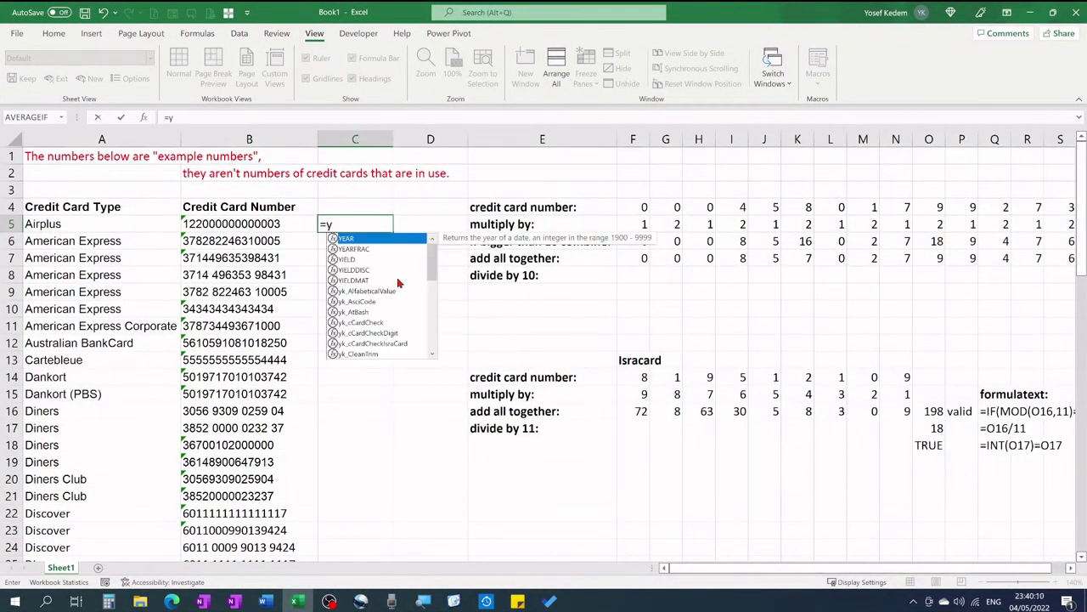
double_click(375, 322)
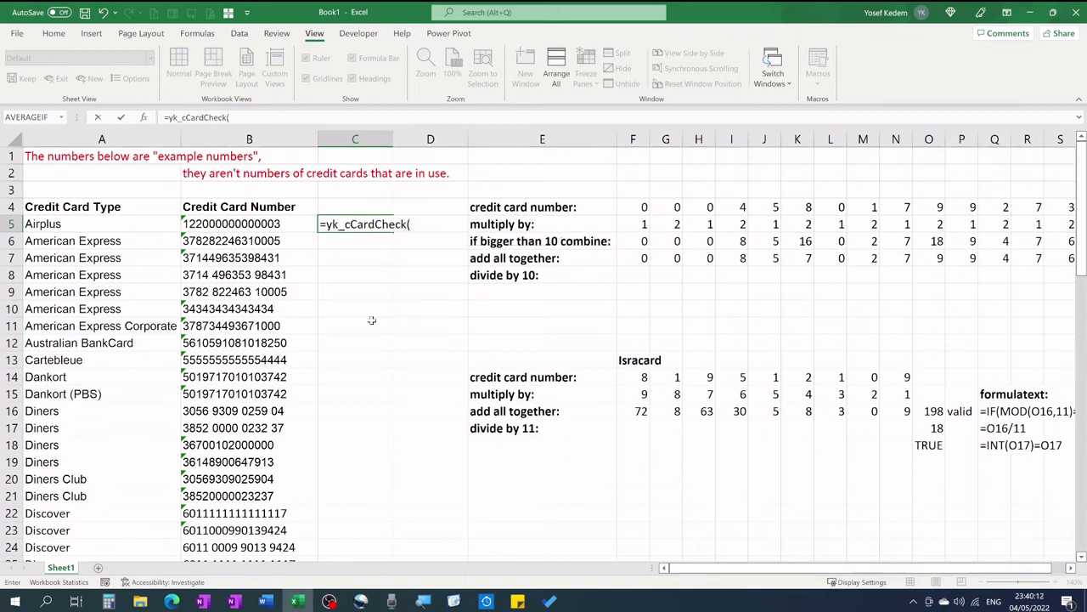
left_click(241, 223)
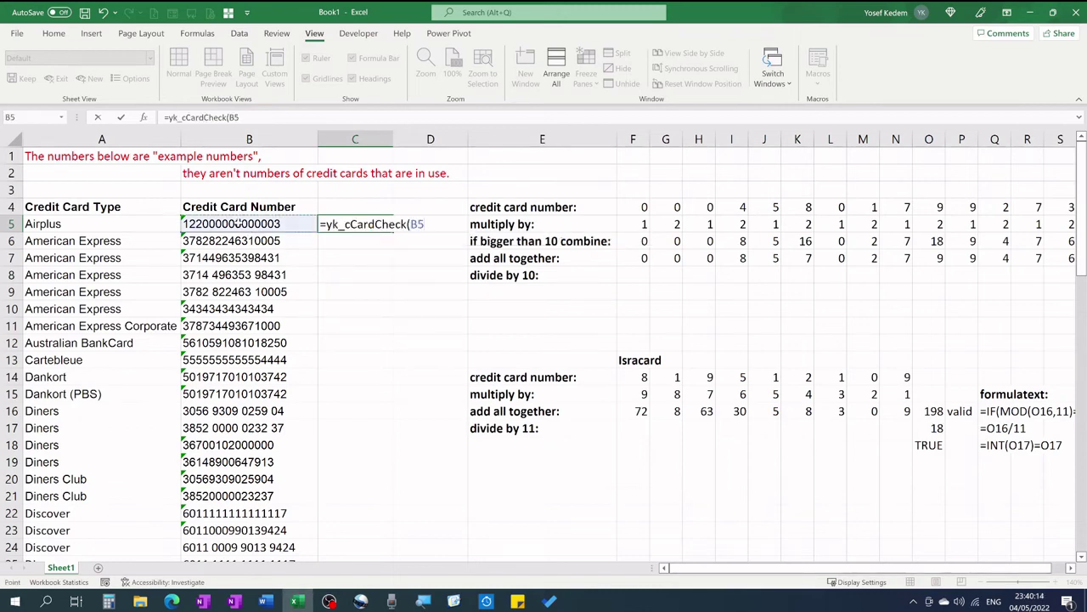
key("Return")
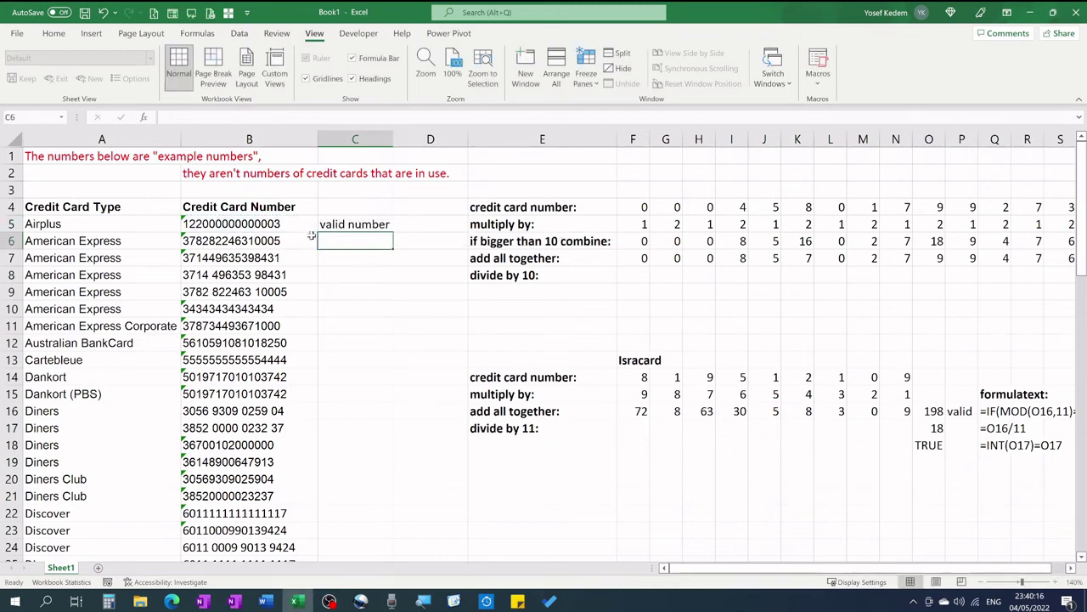
Fill the C5 formula down to row 73 and confirm each row shows valid number
left_click(364, 224)
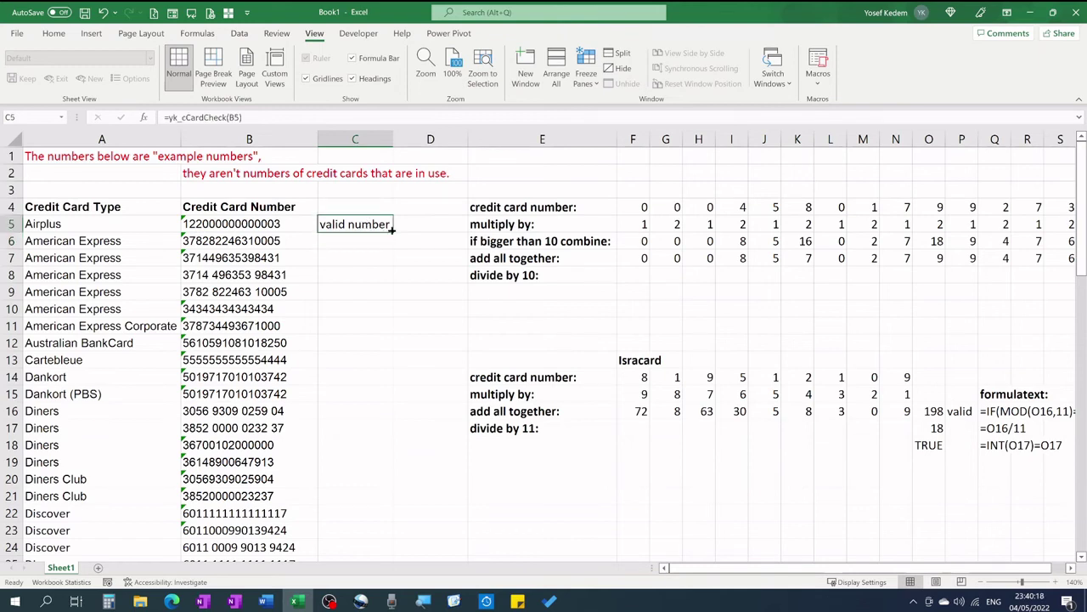
double_click(391, 227)
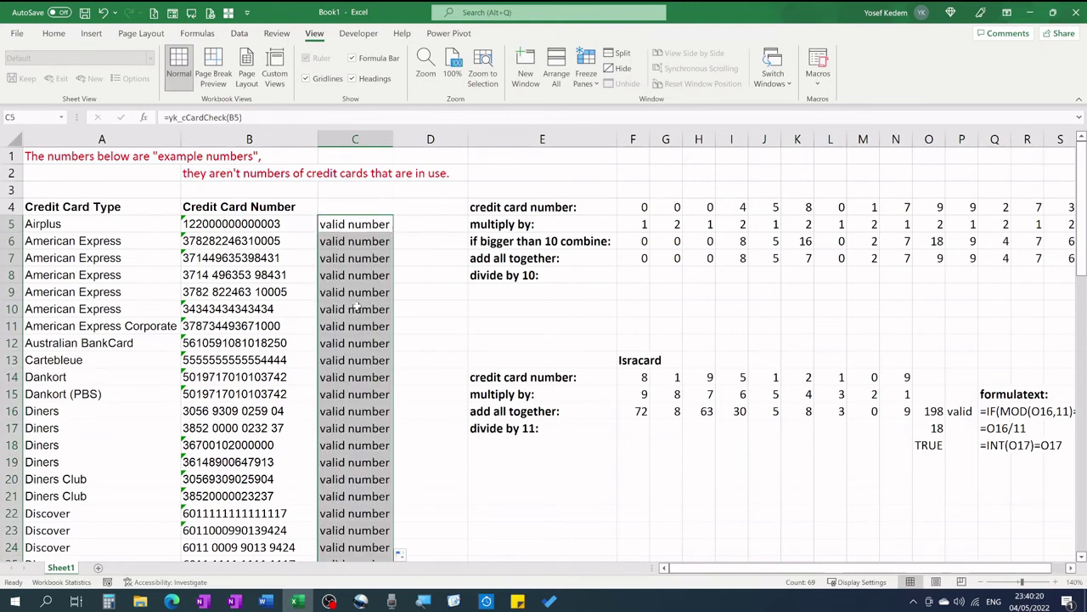
scroll(357, 306, "down", 2)
scroll(357, 307, "down", 1)
scroll(357, 308, "down", 2)
scroll(357, 307, "down", 2)
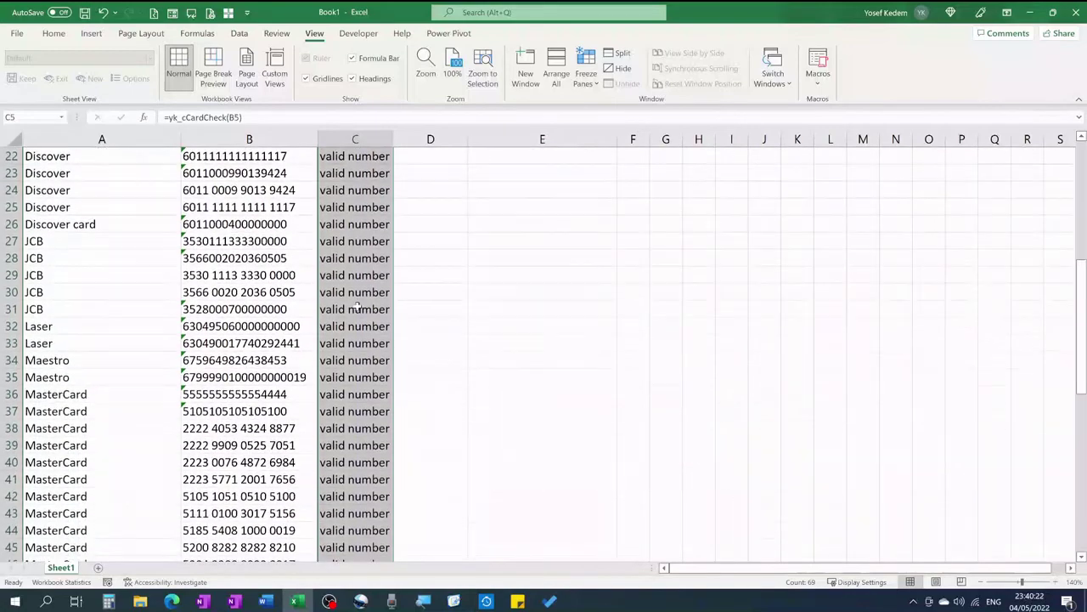
scroll(356, 307, "down", 1)
scroll(357, 306, "down", 3)
scroll(358, 305, "down", 1)
scroll(358, 306, "down", 2)
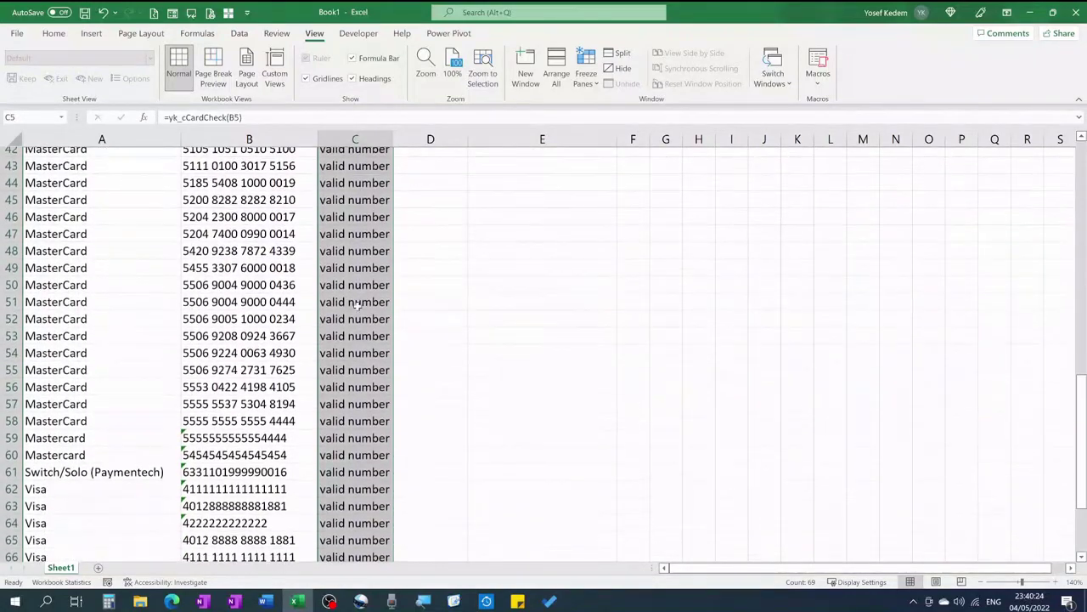
scroll(358, 306, "down", 2)
scroll(358, 304, "down", 1)
scroll(358, 304, "down", 2)
scroll(357, 304, "down", 1)
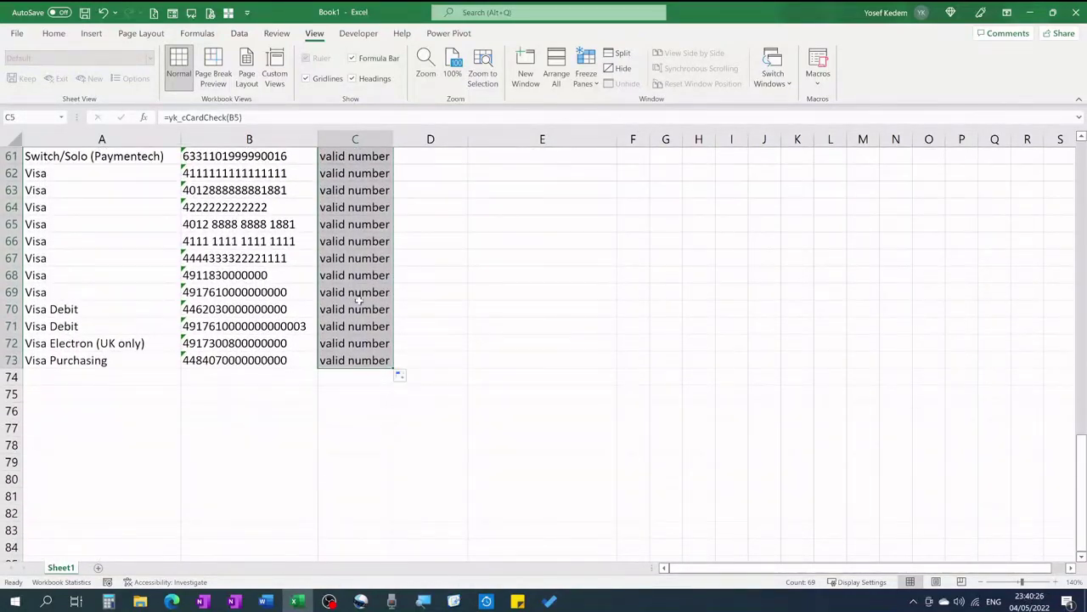